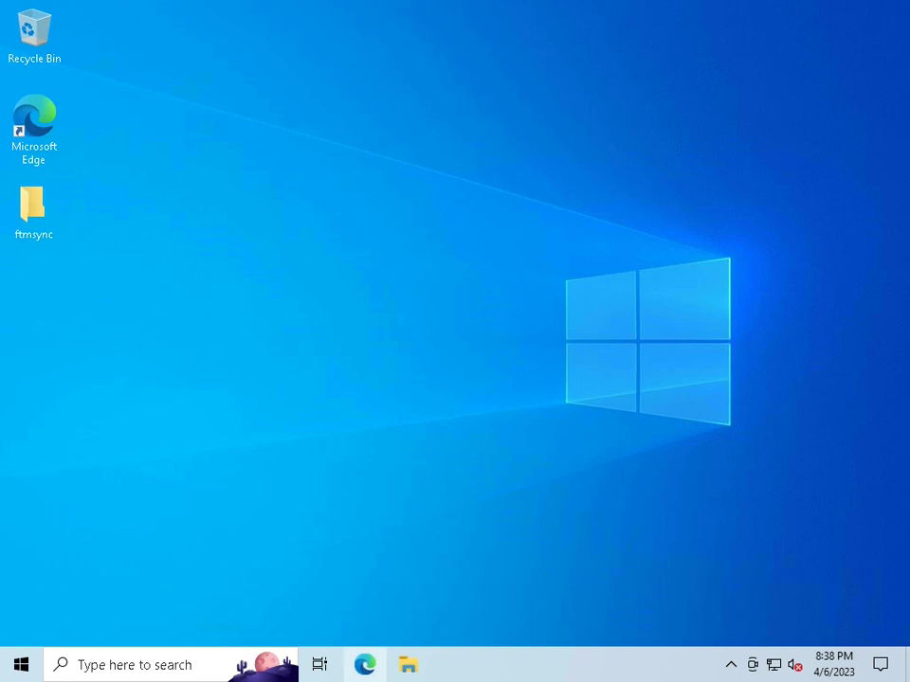
- Open boinc.berkeley.edu in Microsoft Edge and go to the BOINC download page
click(365, 664)
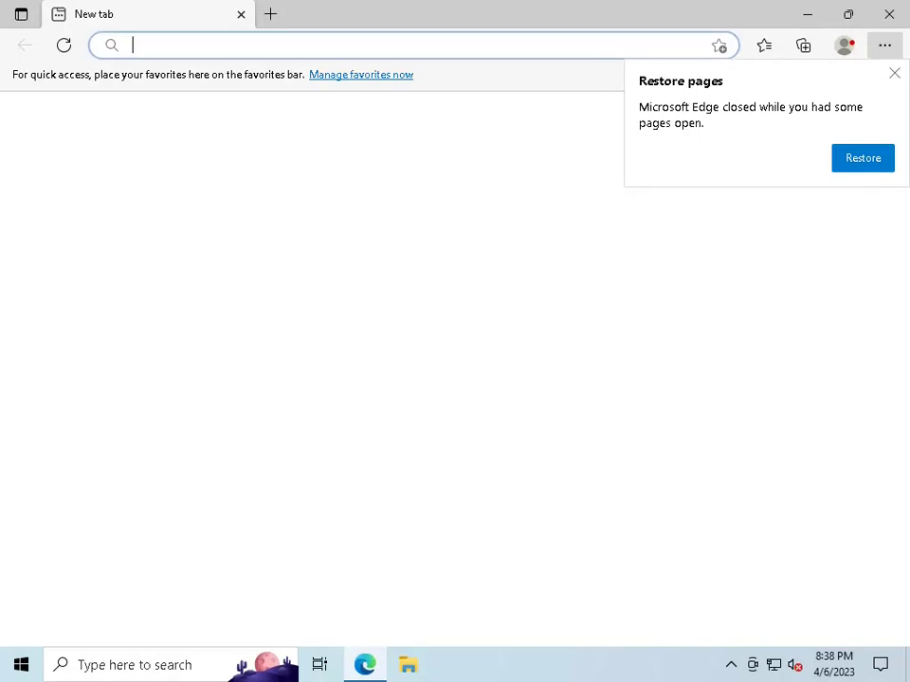
text(boinc.berkel)
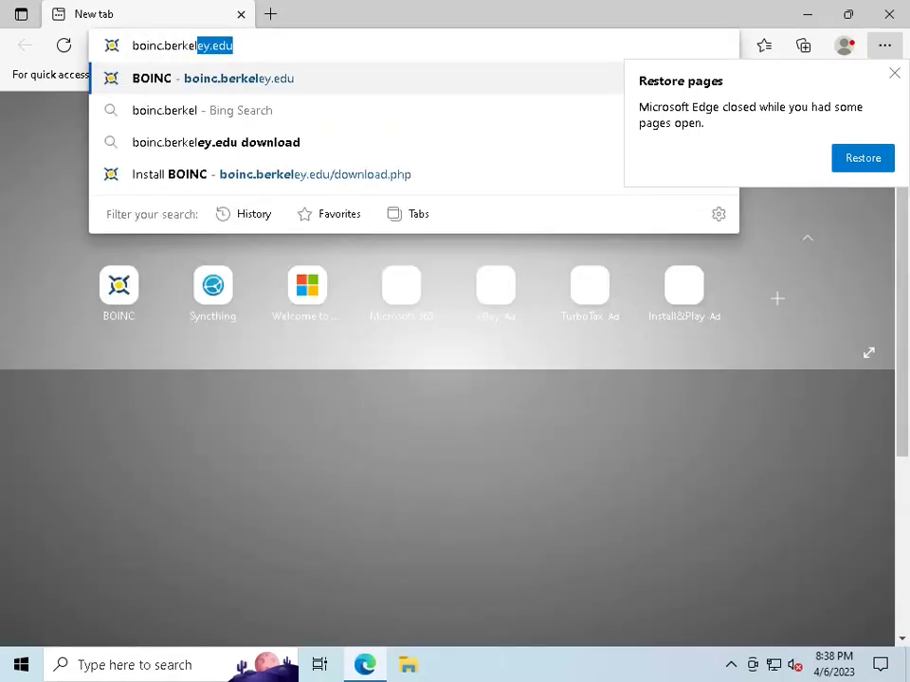
key(Return)
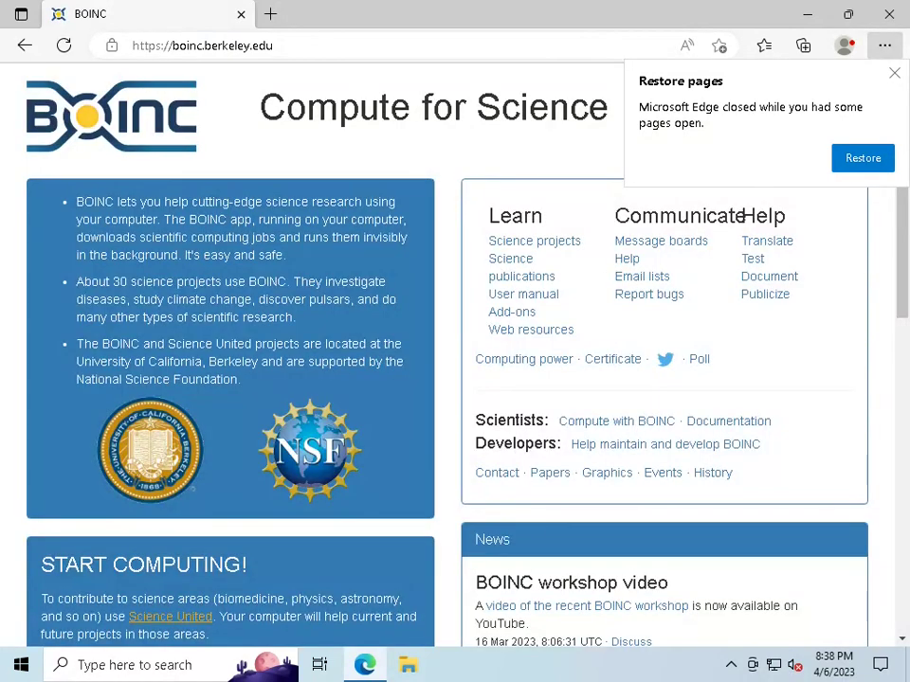
scroll(455, 360, down, 2)
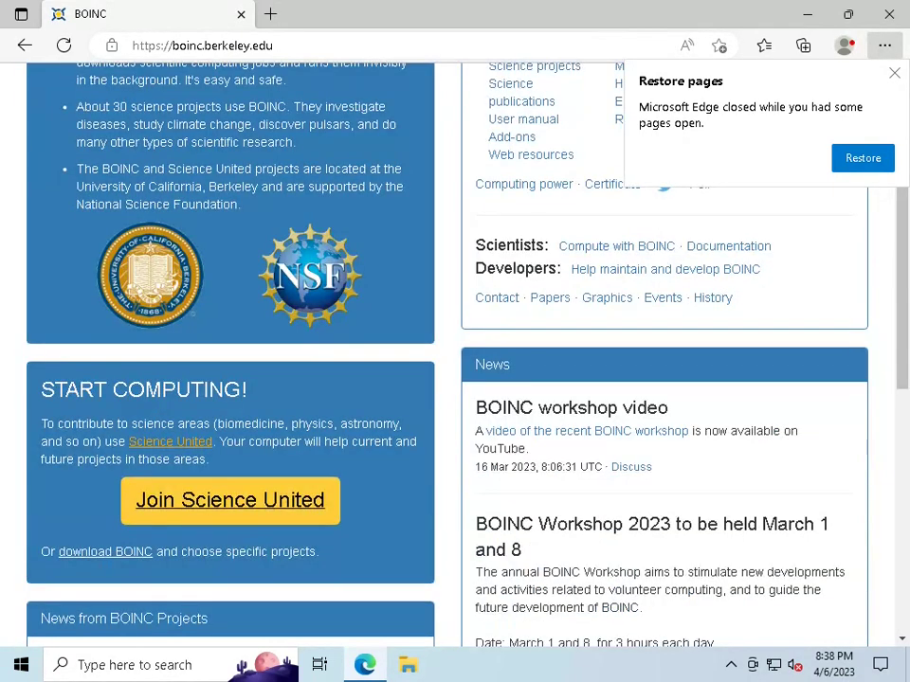
scroll(455, 361, down, 1)
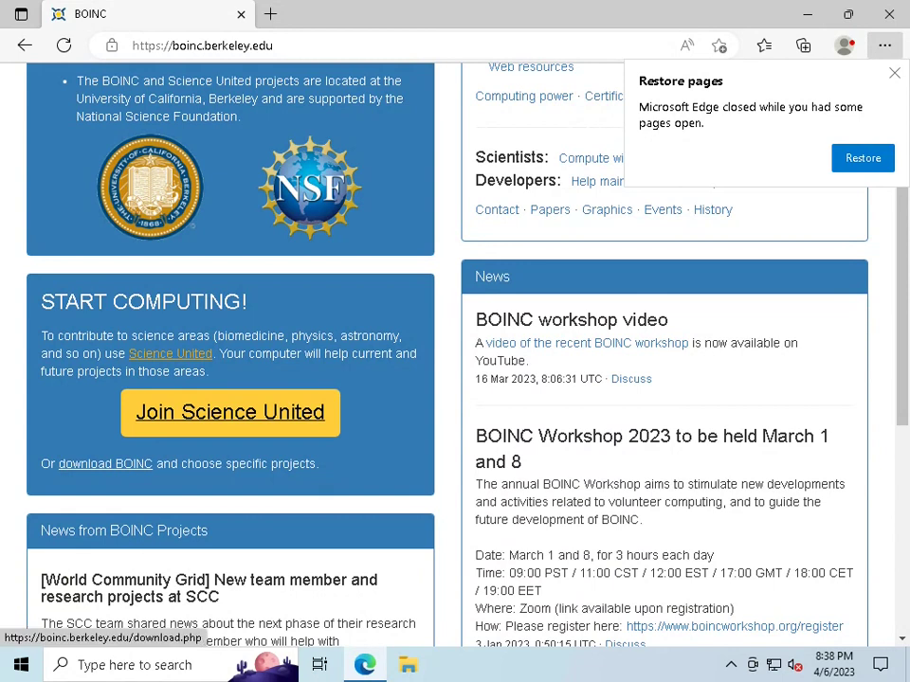
click(105, 463)
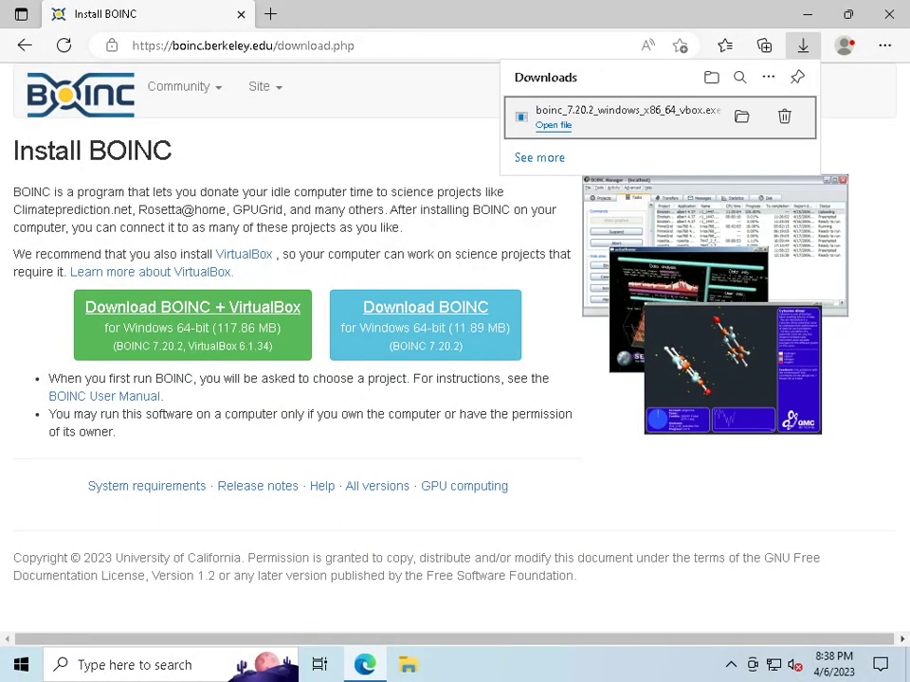
- Run the downloaded boinc_7.20.2_windows_x86_64_vbox.exe with permission to change the device, and agree to install Oracle VM VirtualBox 6.1.34
click(553, 125)
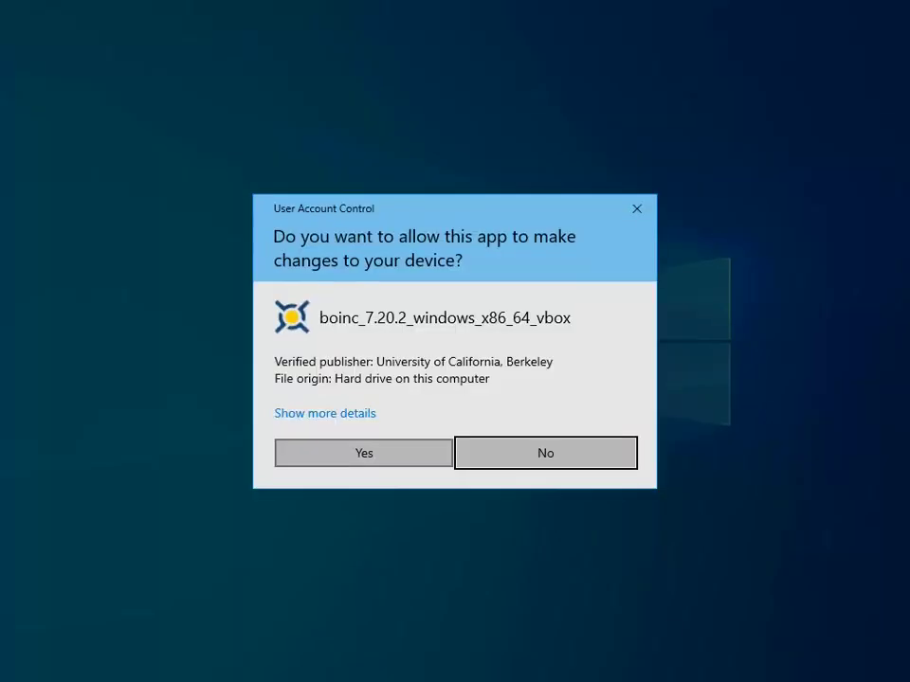
click(363, 453)
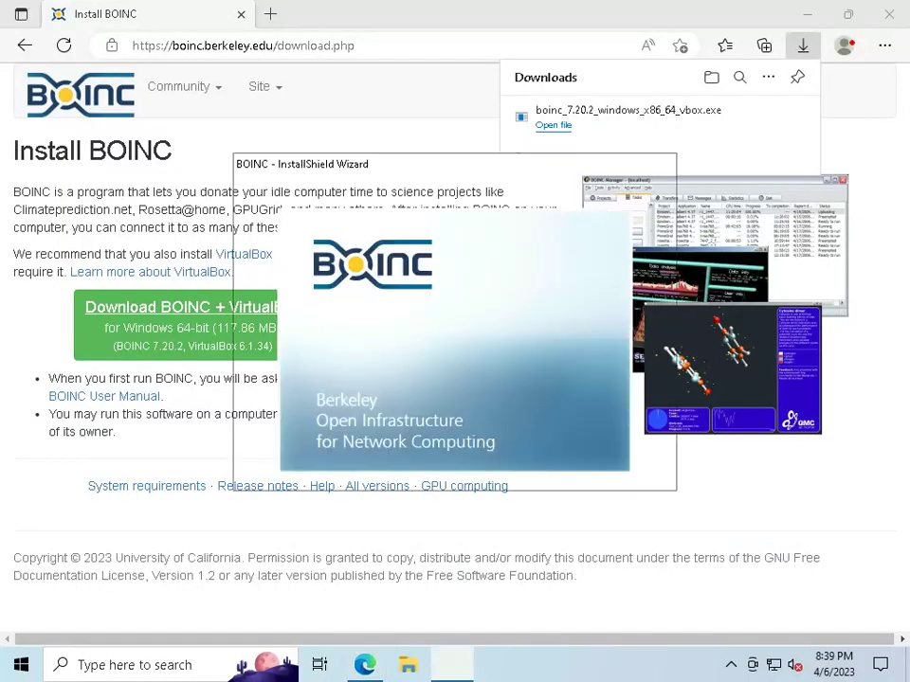
key(Return)
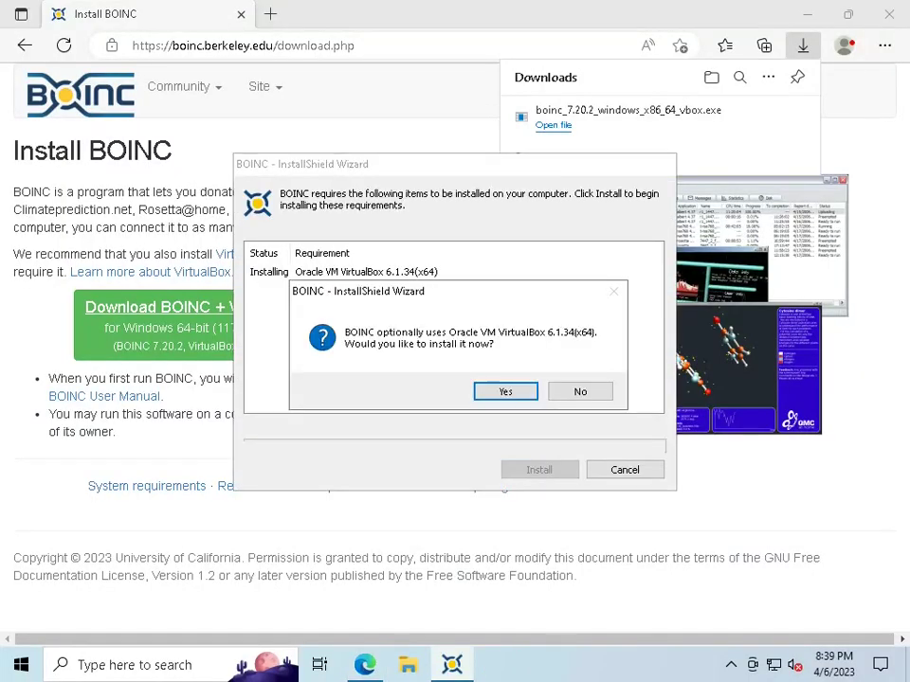
key(Return)
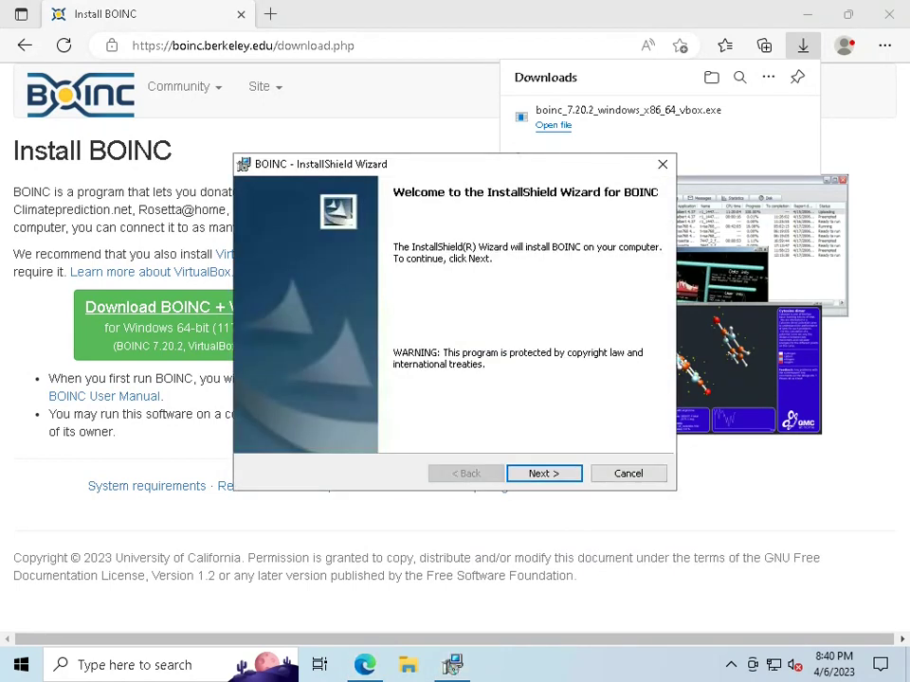
- Install BOINC with the license terms accepted and the default configuration, and launch the BOINC Manager on finishing
key(Return)
key(alt+a)
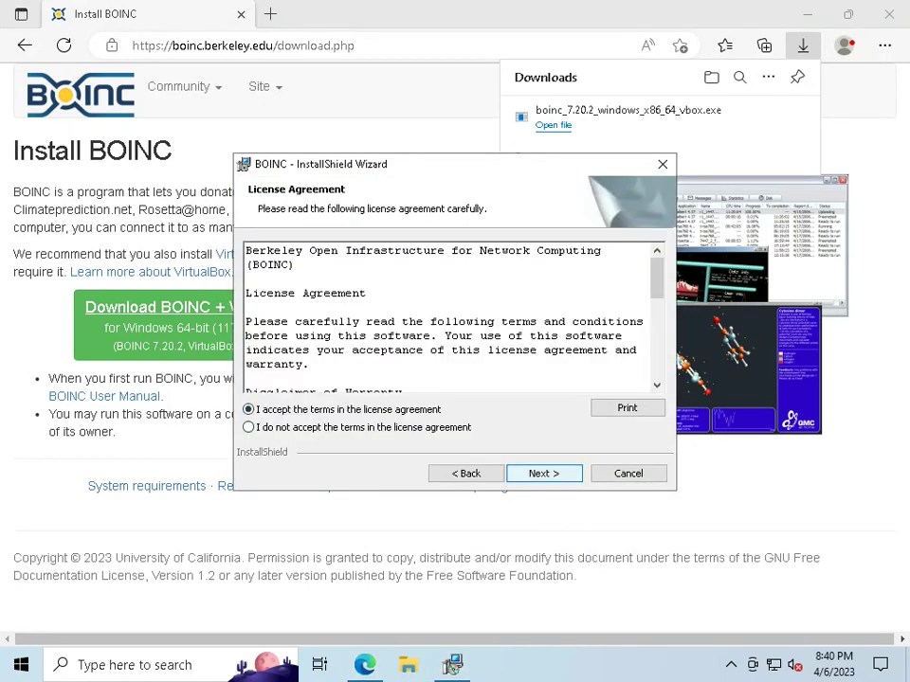
key(Return)
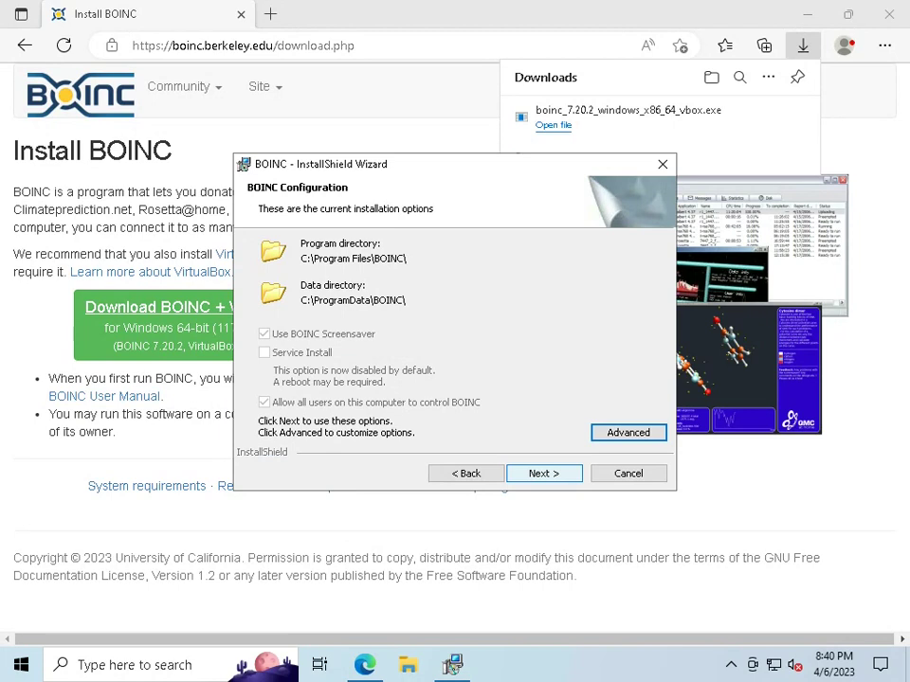
key(Return)
key(Return)
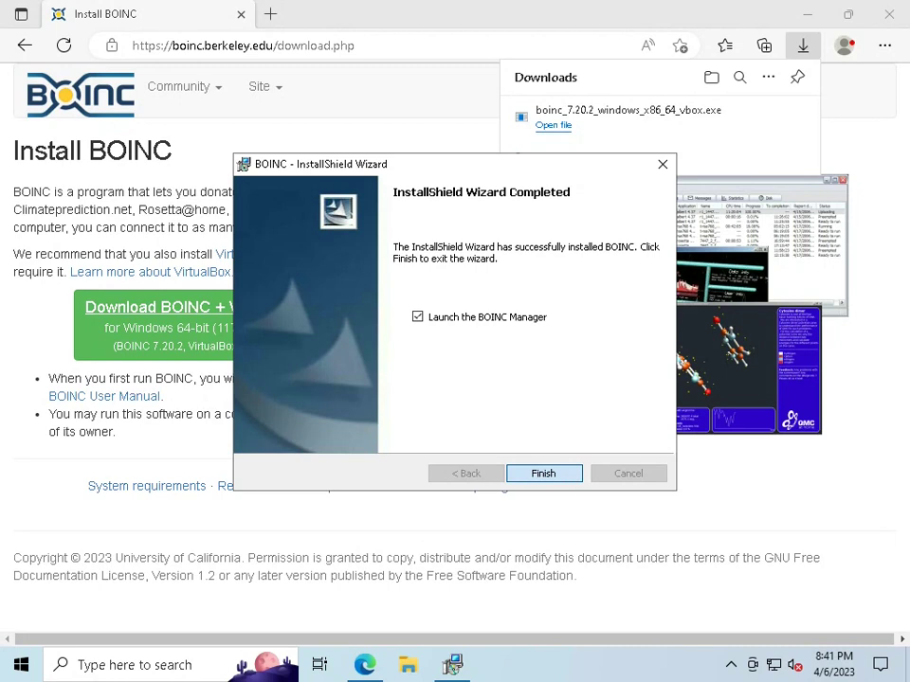
key(Return)
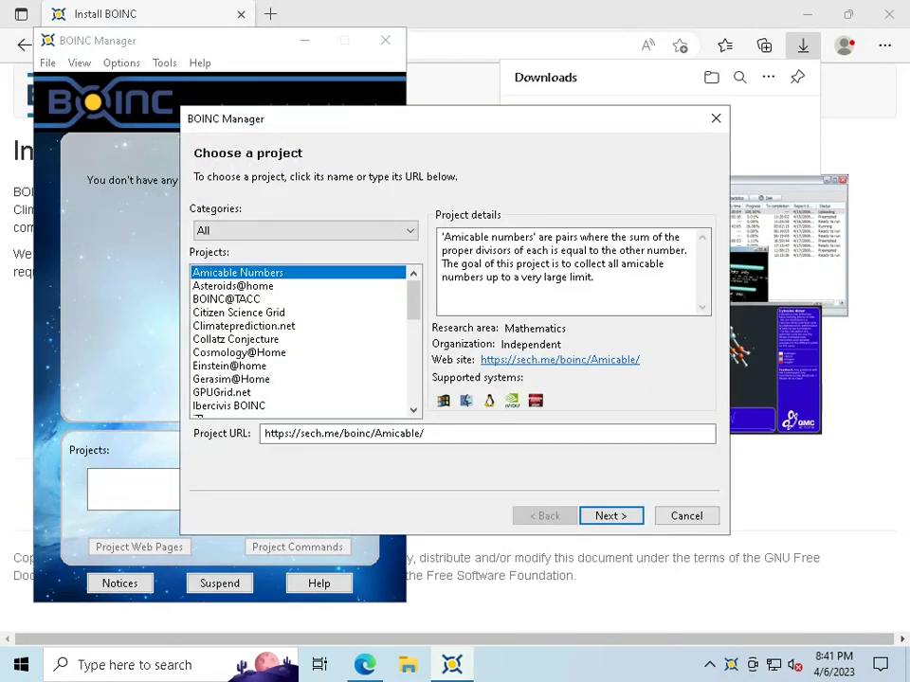
- Add the Amicable Numbers project as a new user, entering the email address and filling in the password and confirm password fields
key(Return)
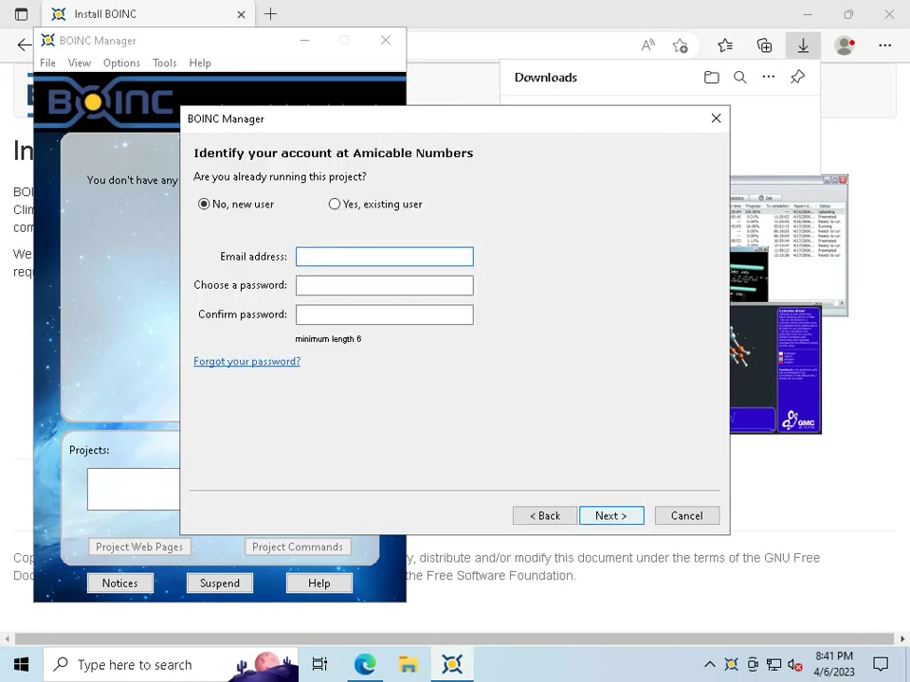
text(your_email@gmail.com)
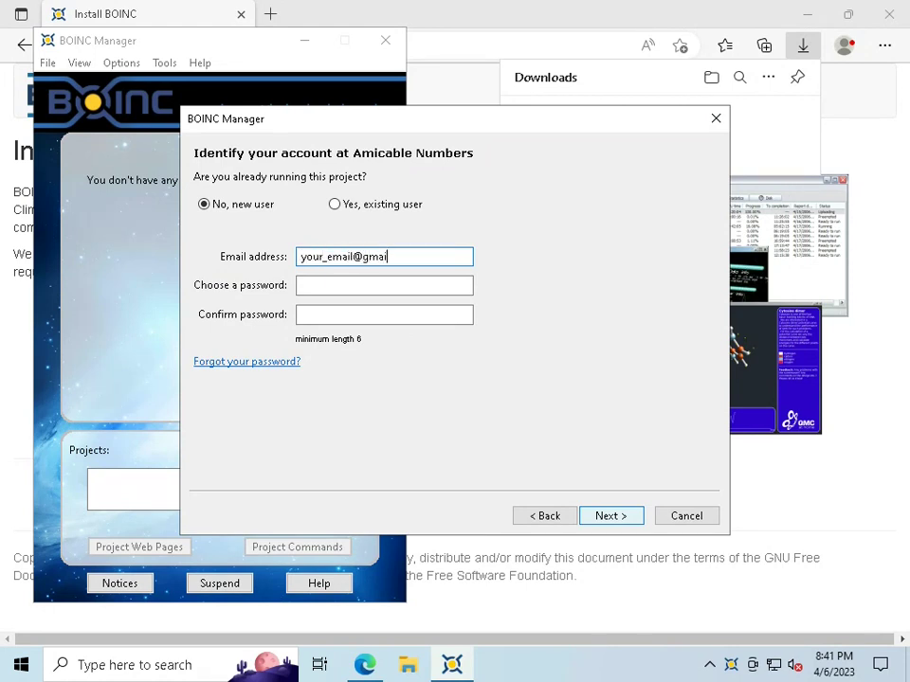
click(383, 285)
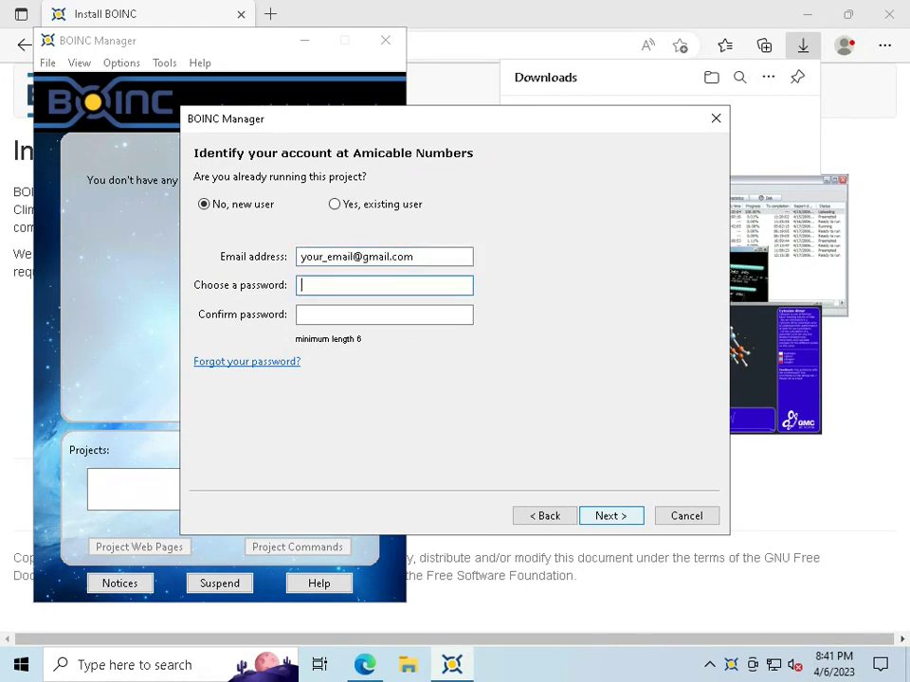
text(**********)
click(384, 315)
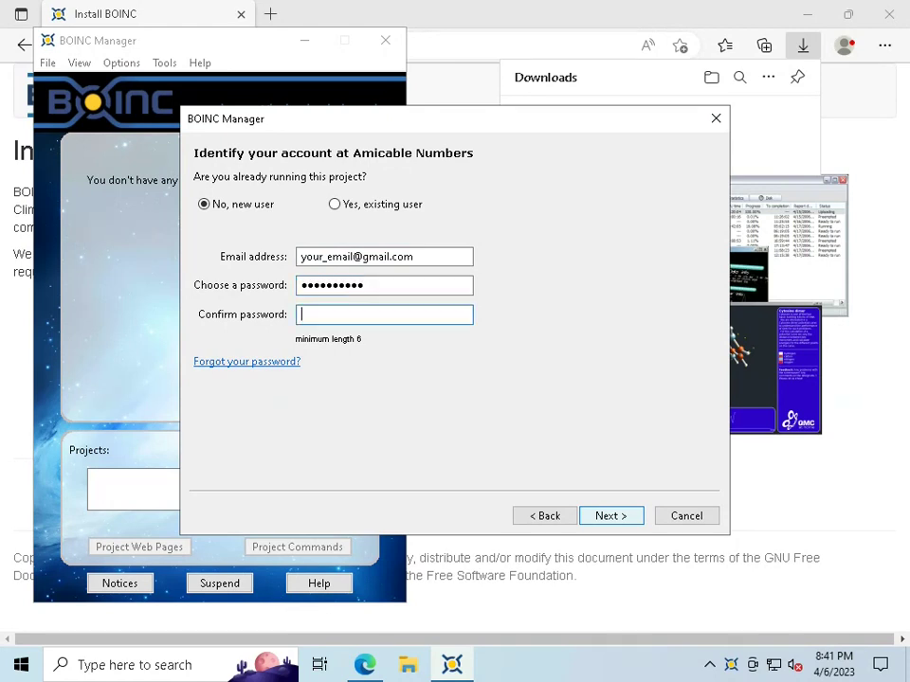
text(*********)
key(Return)
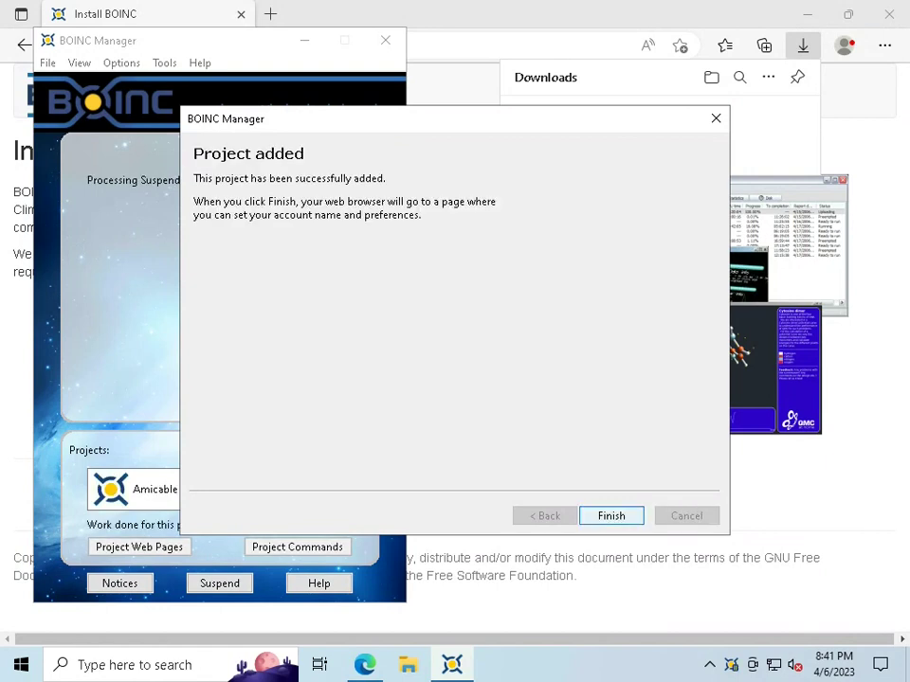
key(Return)
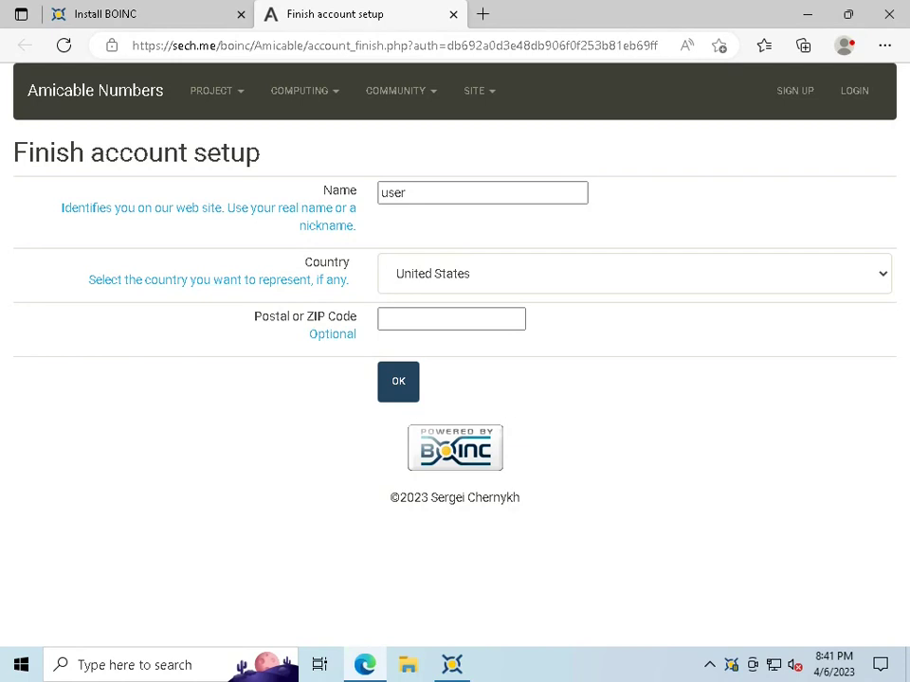
- Finish the Amicable Numbers account setup with the prefilled name and country, and decline joining a team
click(398, 381)
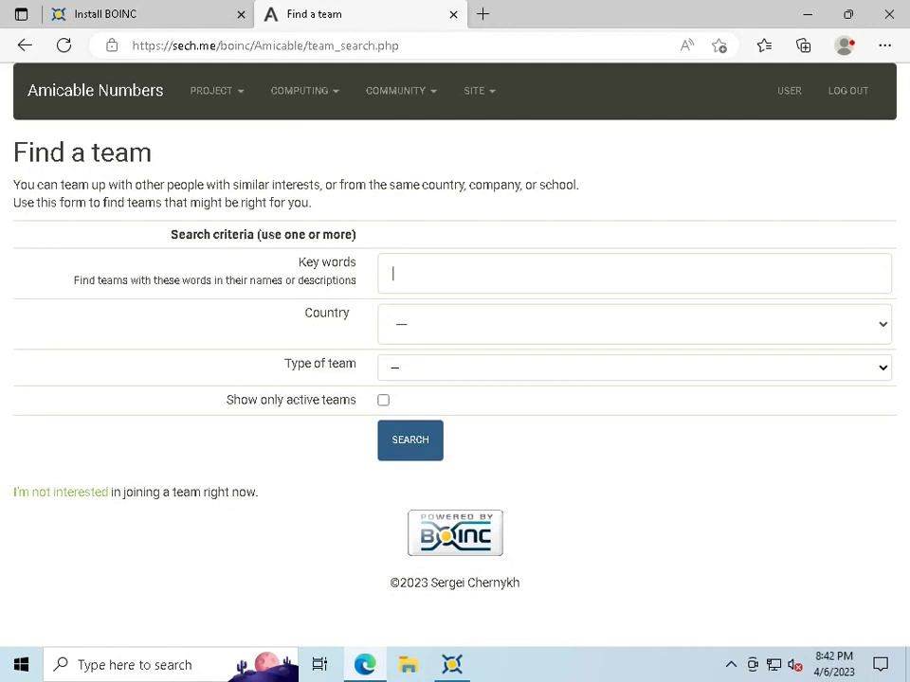
drag(257, 491, 14, 492)
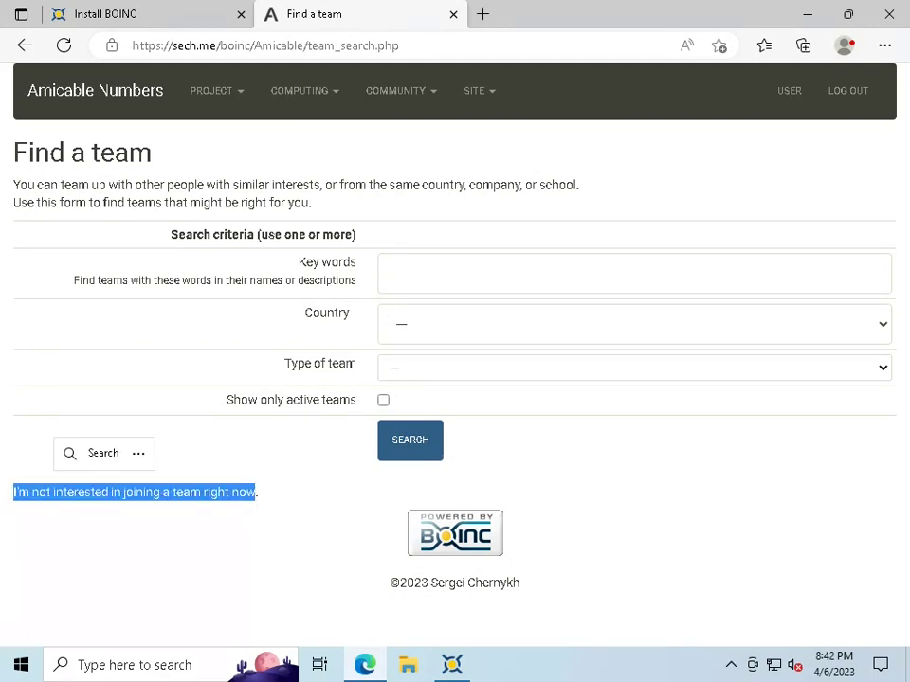
click(13, 492)
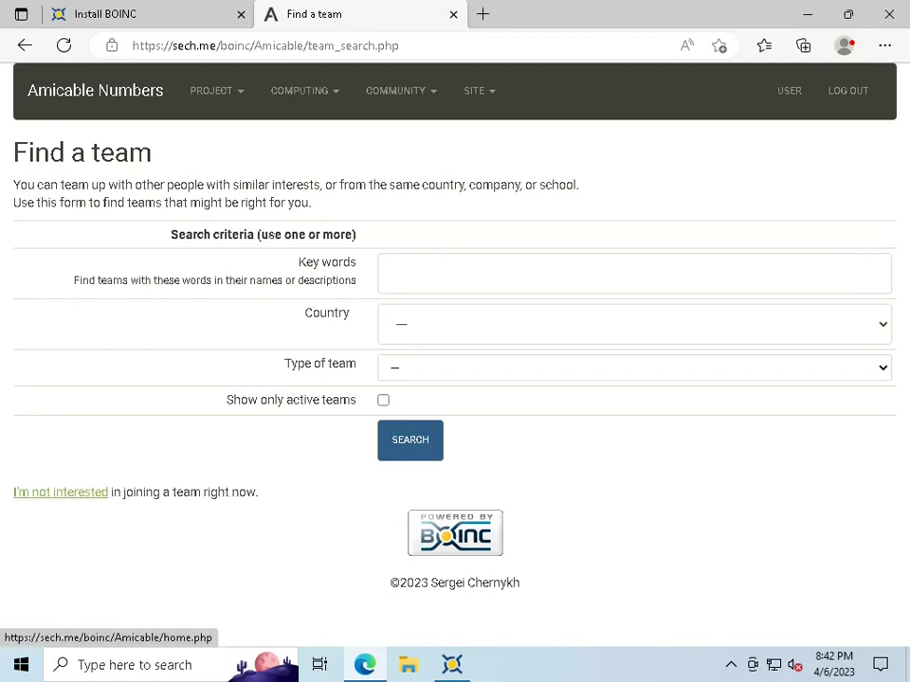
click(38, 492)
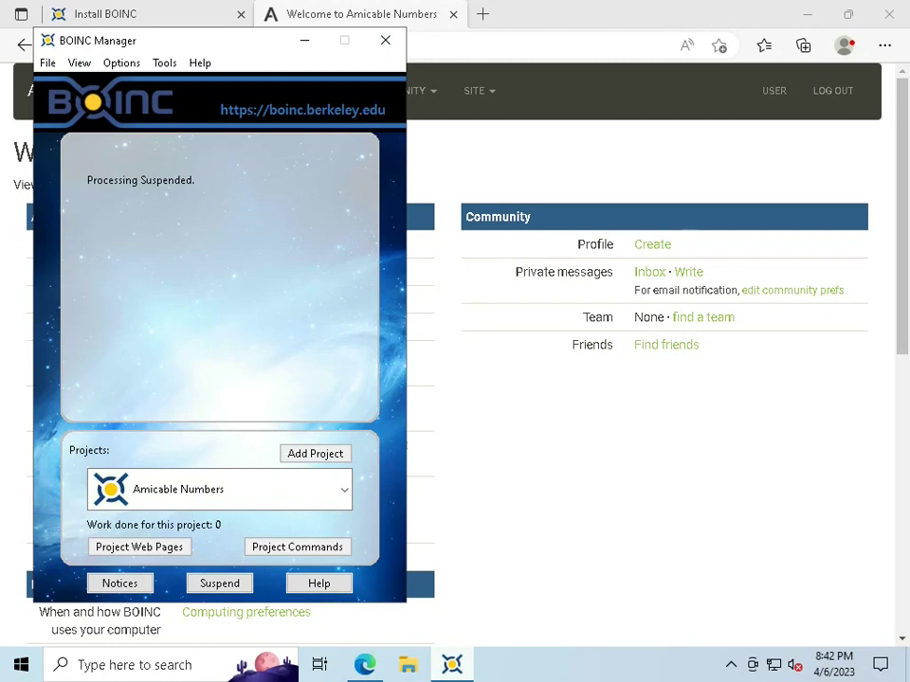
- Switch to BOINC Manager, change it to Advanced View, and show the project list and the statistics
click(78, 63)
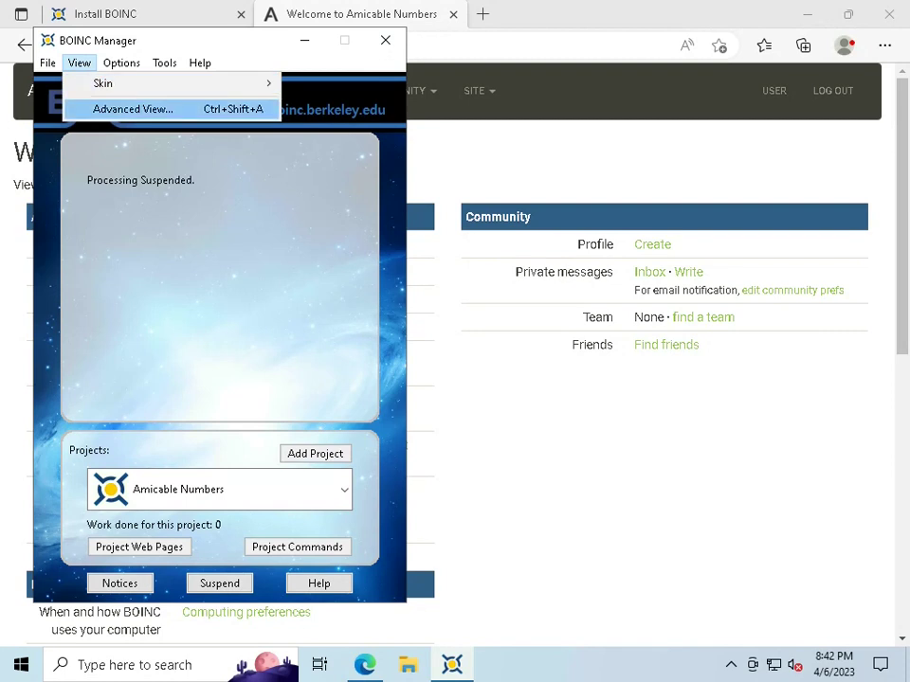
click(133, 109)
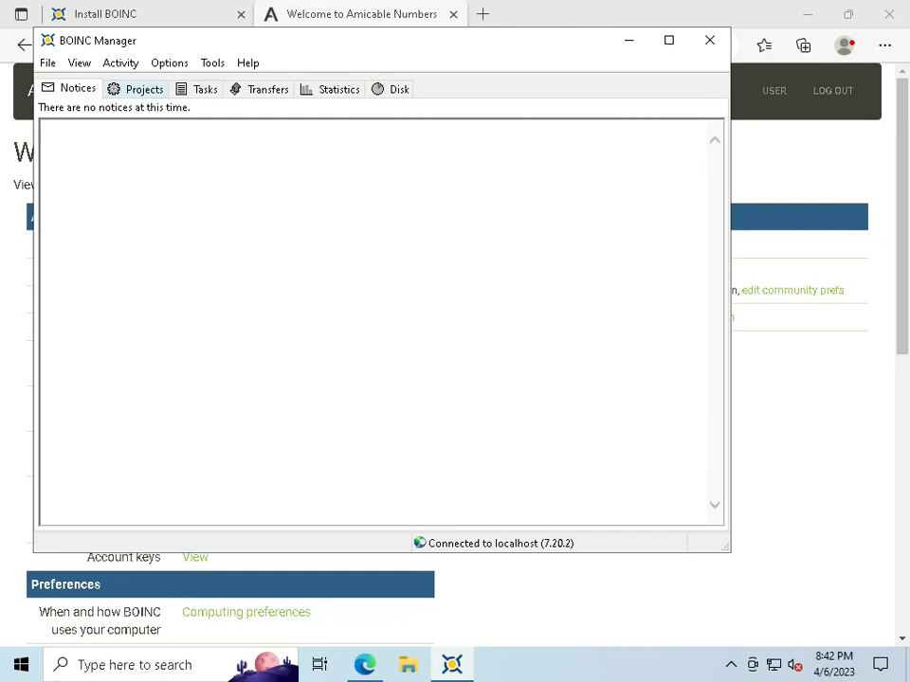
click(140, 88)
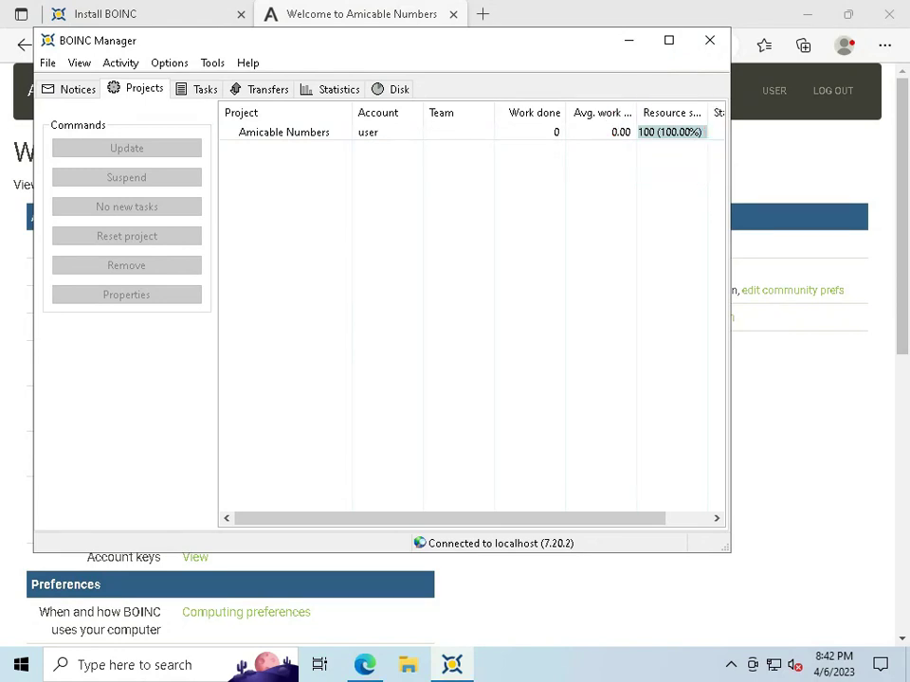
click(332, 88)
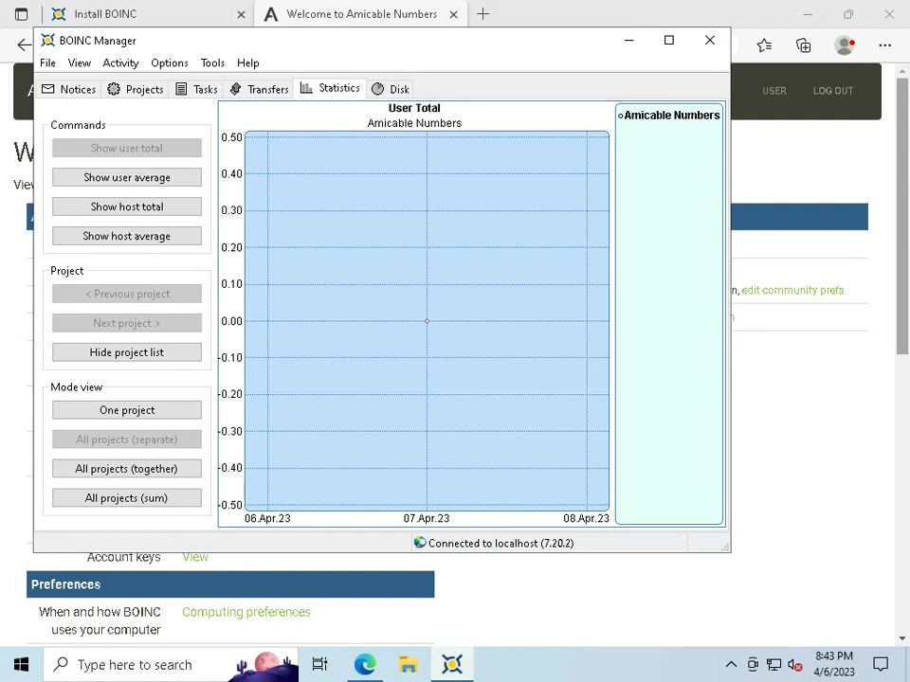
- Enable suspending when the computer is in use in the computing preferences, and save them as local preferences overriding the web-based ones
key(alt+o)
key(Down)
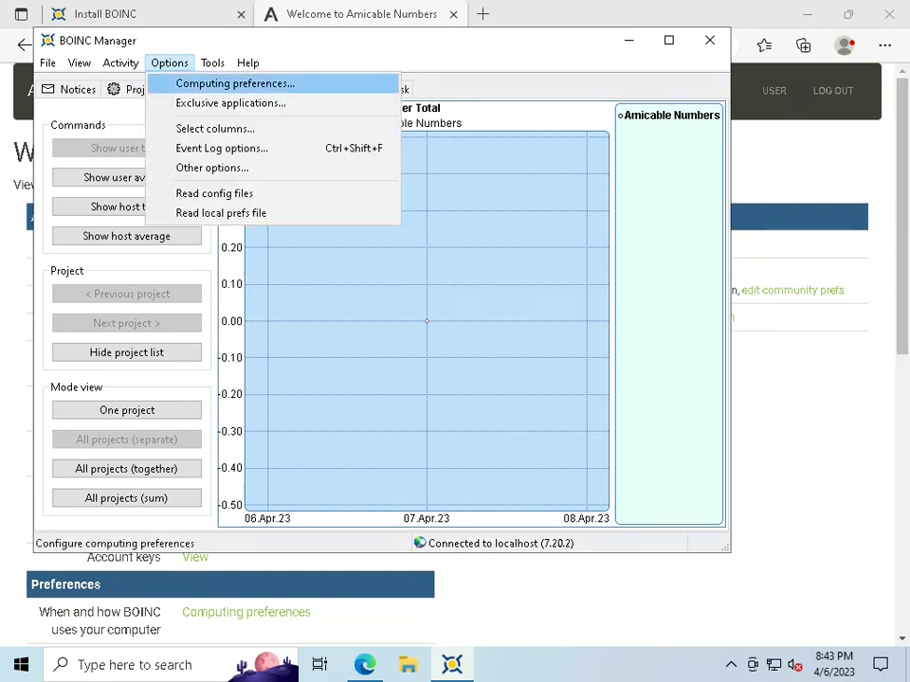
key(Return)
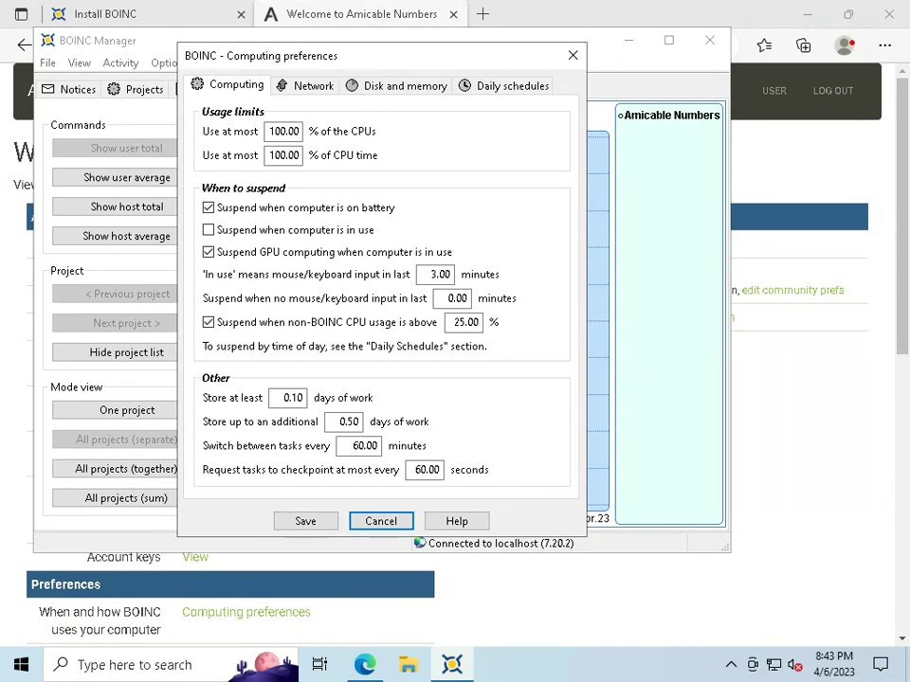
key(Tab)
key(Tab)
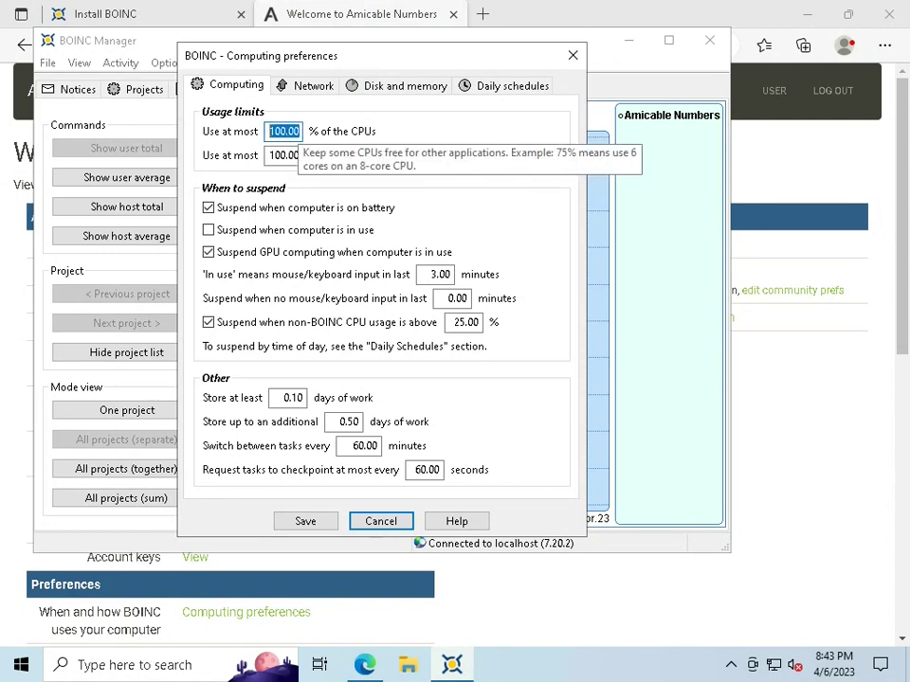
key(Tab)
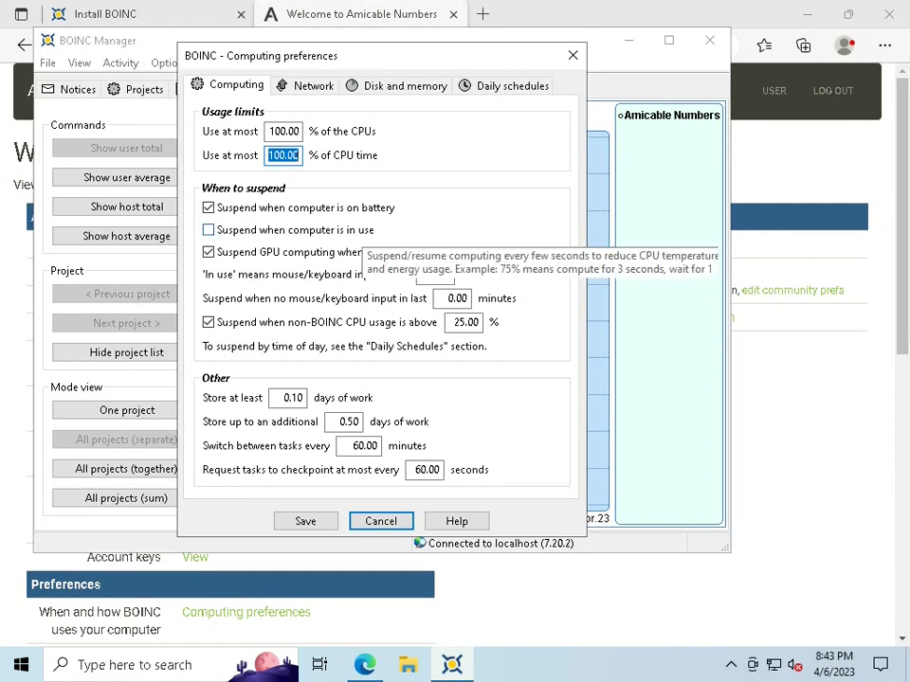
key(Tab)
key(Tab)
key(space)
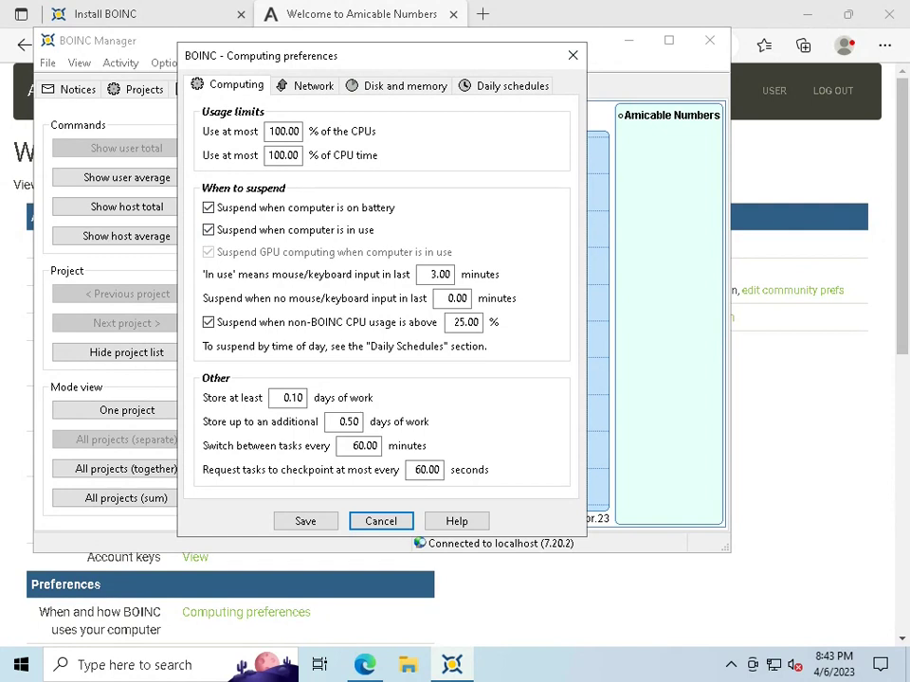
key(Tab)
key(space)
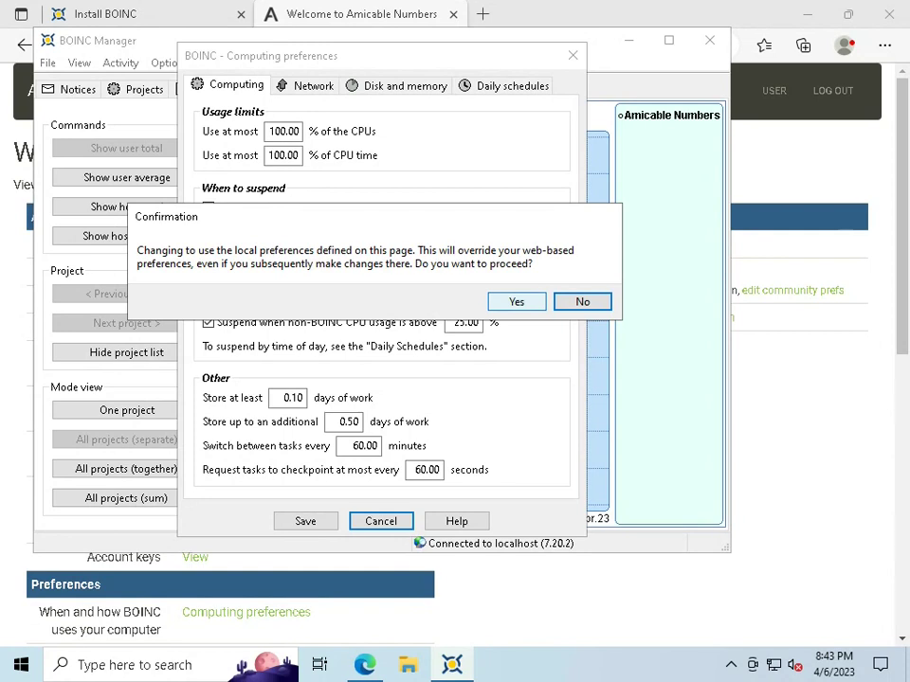
click(516, 302)
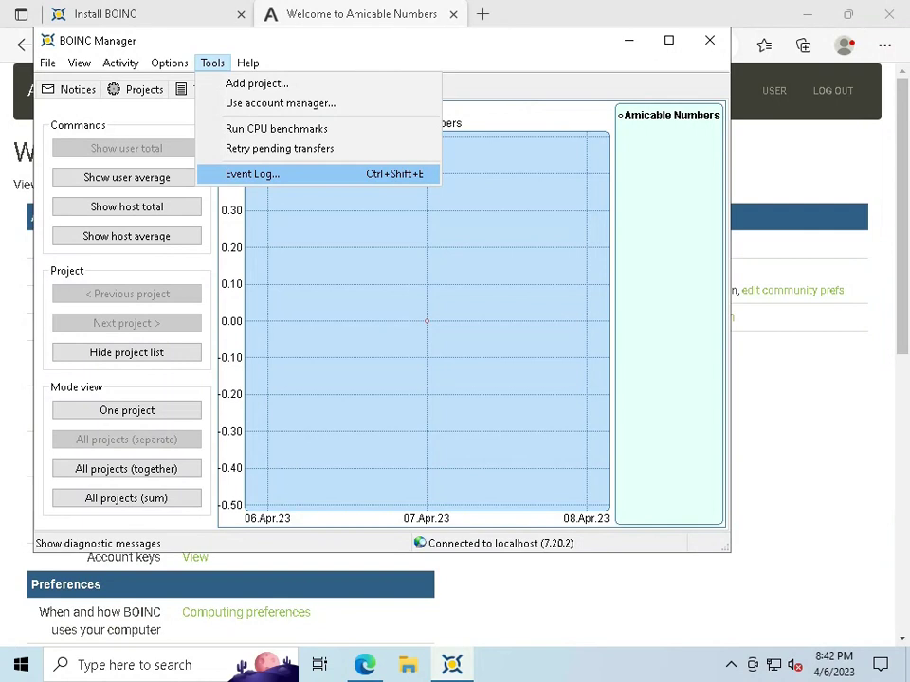
- Open the Event Log to view BOINC's diagnostic messages
key(Return)
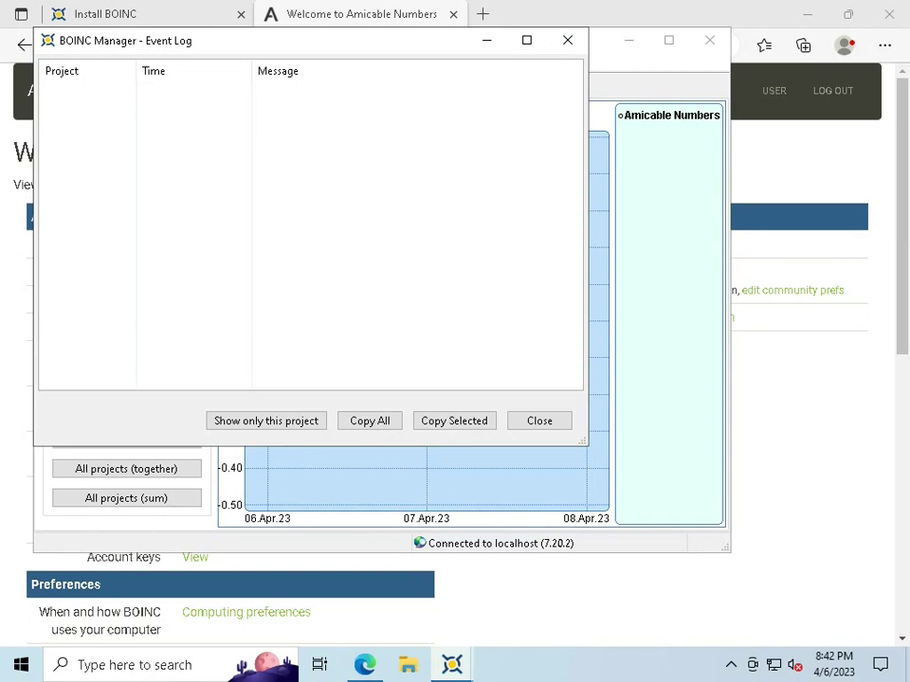